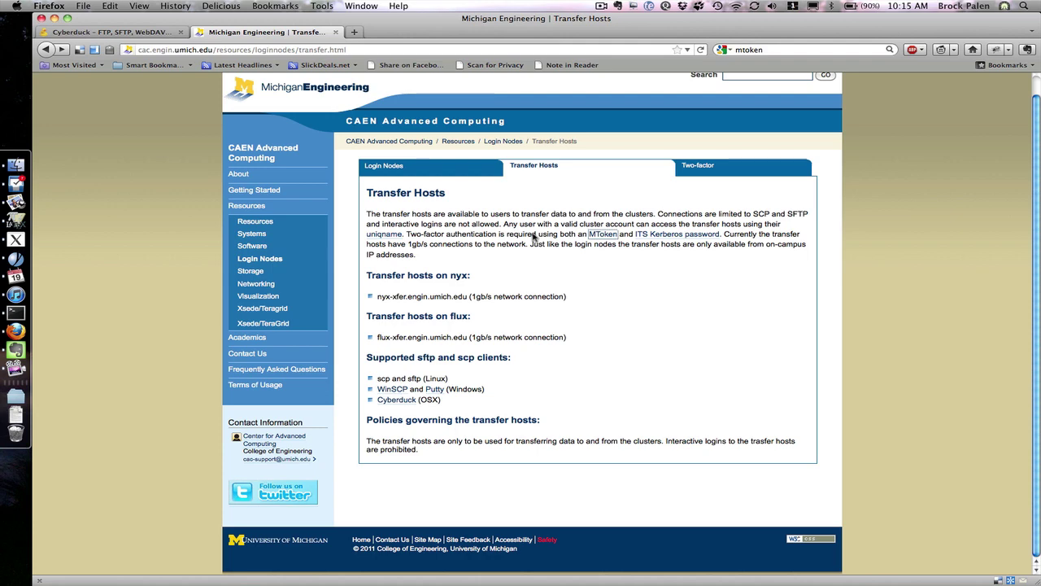
- Follow the MToken link in the Transfer Hosts text to the ITS MToken two-factor page
{"action": "left_click", "coordinate": [601, 234]}
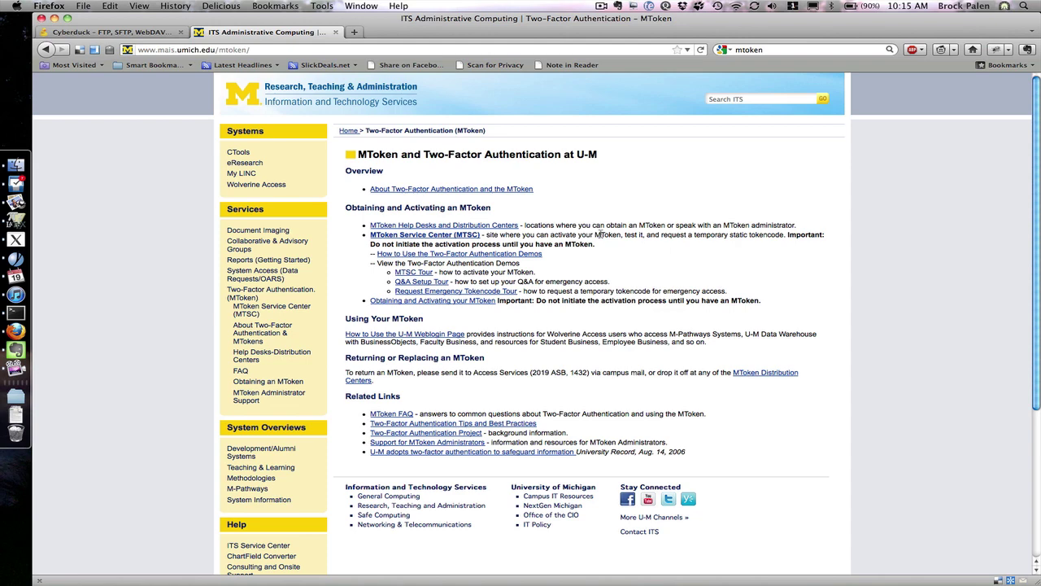
- Switch to the cyberduck.ch tab and show the Version 4.1.3 Mac download at the top
{"action": "left_click", "coordinate": [94, 32]}
{"action": "scroll", "coordinate": [80, 209], "scroll_direction": "up", "scroll_amount": 3}
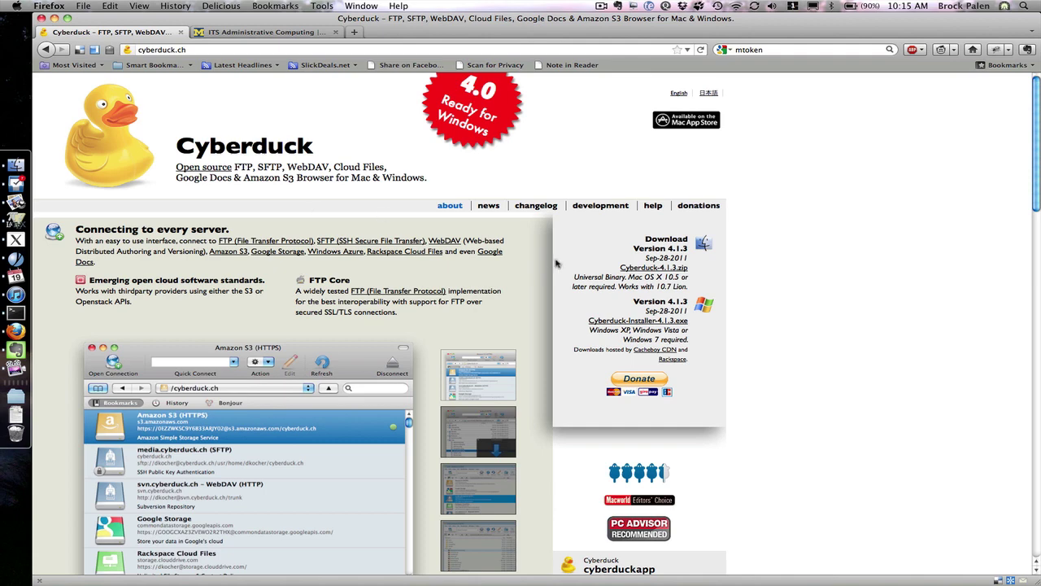
- Save Cyberduck-4.1.3.zip and unzip it from the Downloads stack
{"action": "left_click", "coordinate": [635, 268]}
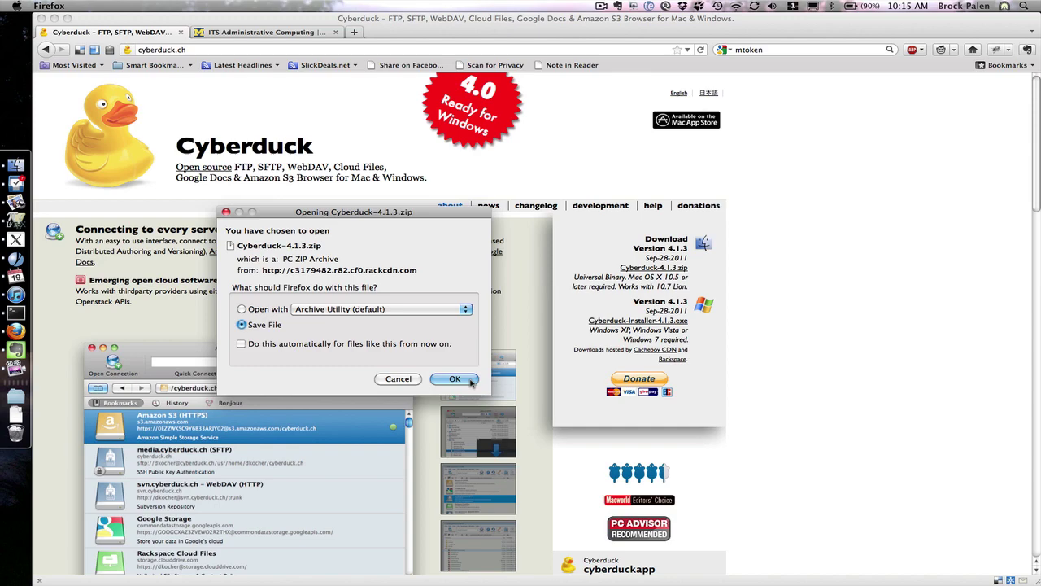
{"action": "left_click", "coordinate": [455, 379]}
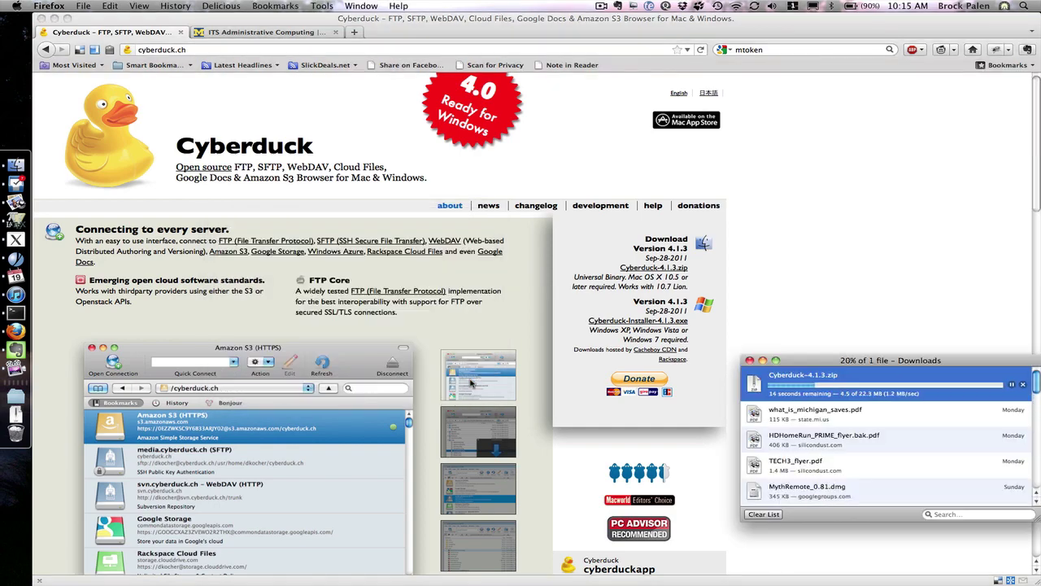
{"action": "left_click", "coordinate": [22, 421]}
{"action": "left_click", "coordinate": [155, 163]}
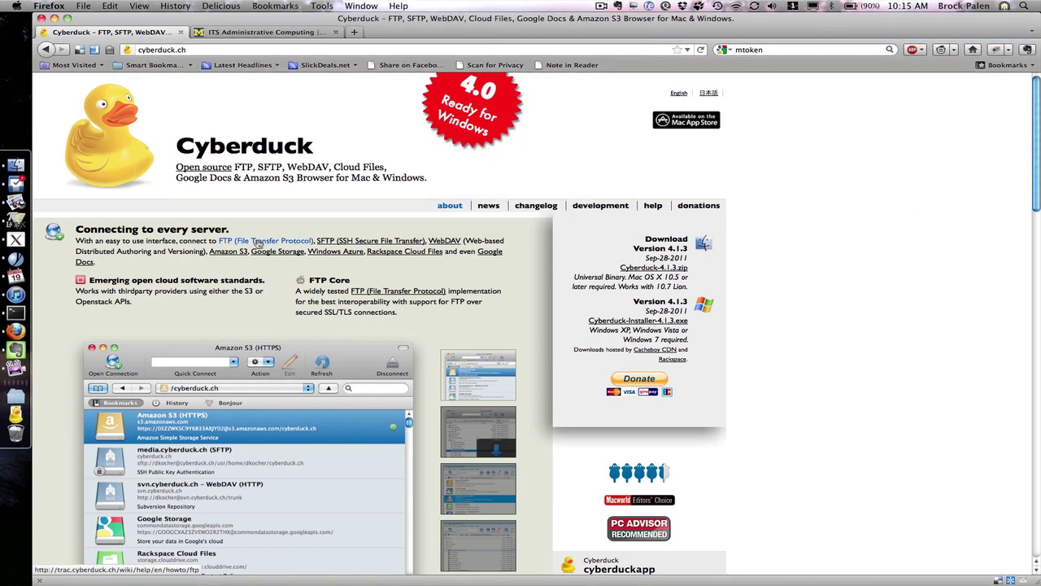
{"action": "left_click", "coordinate": [22, 413]}
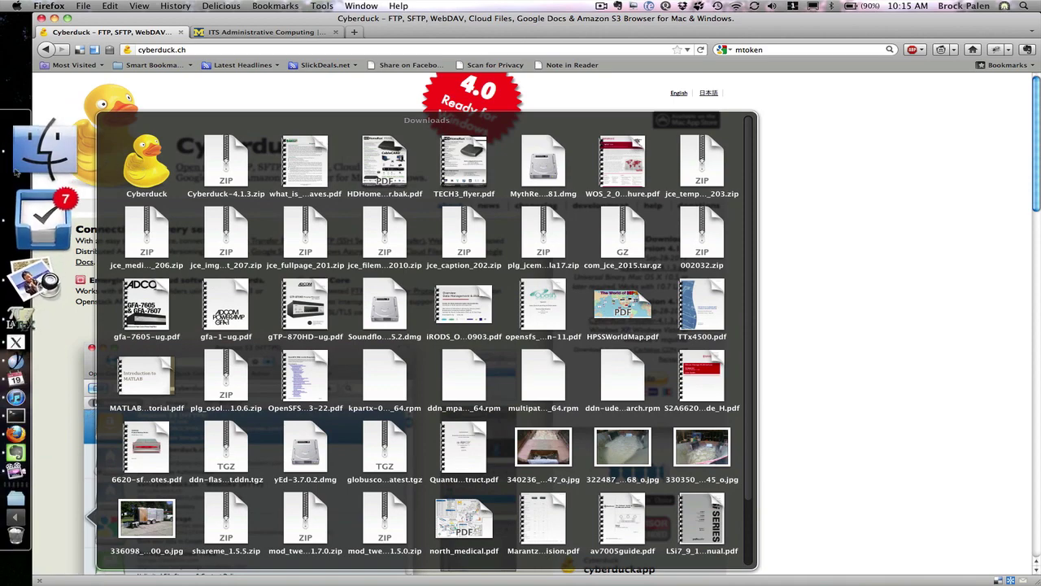
- Move the Cyberduck app from Downloads into Applications, then close the Downloads window
{"action": "left_click", "coordinate": [16, 171]}
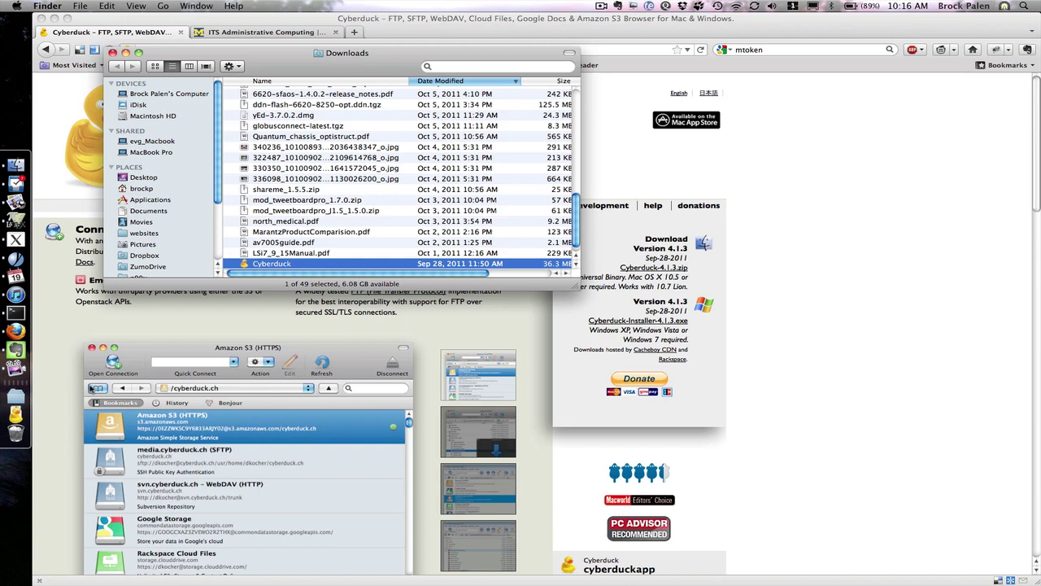
{"action": "left_click", "coordinate": [33, 419]}
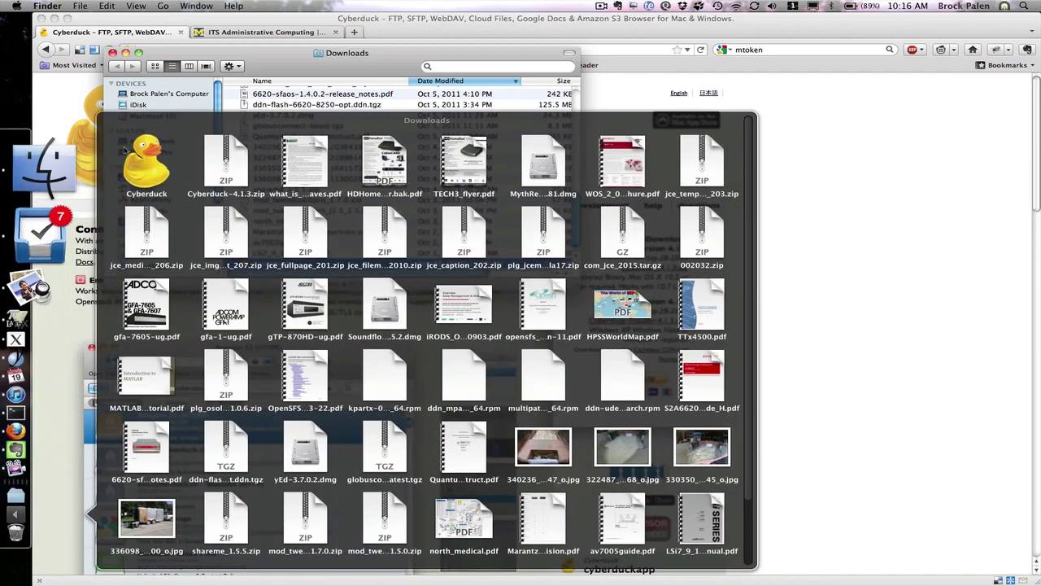
{"action": "left_click_drag", "start_coordinate": [134, 161], "coordinate": [151, 204]}
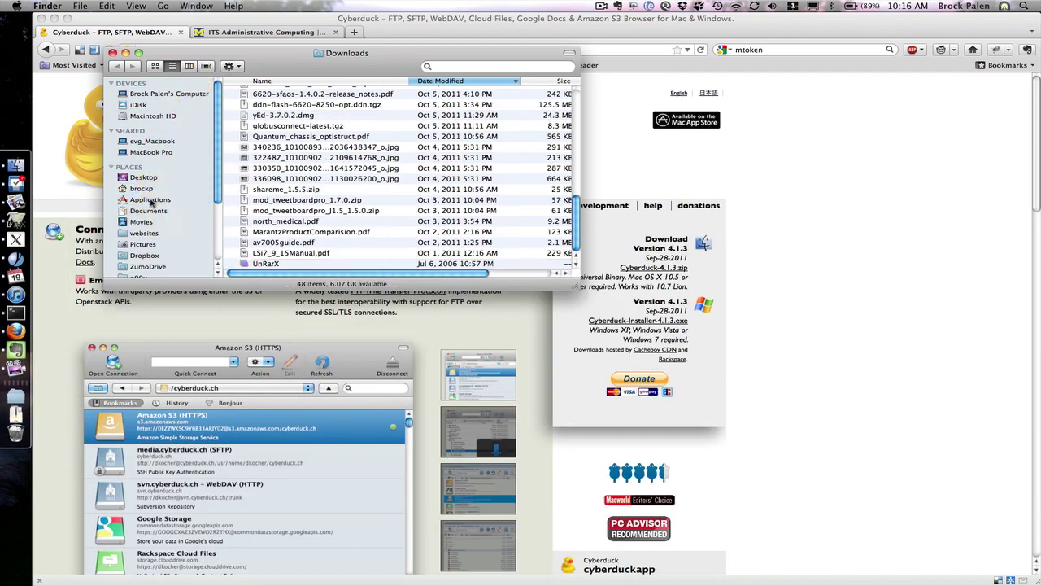
{"action": "left_click", "coordinate": [112, 52]}
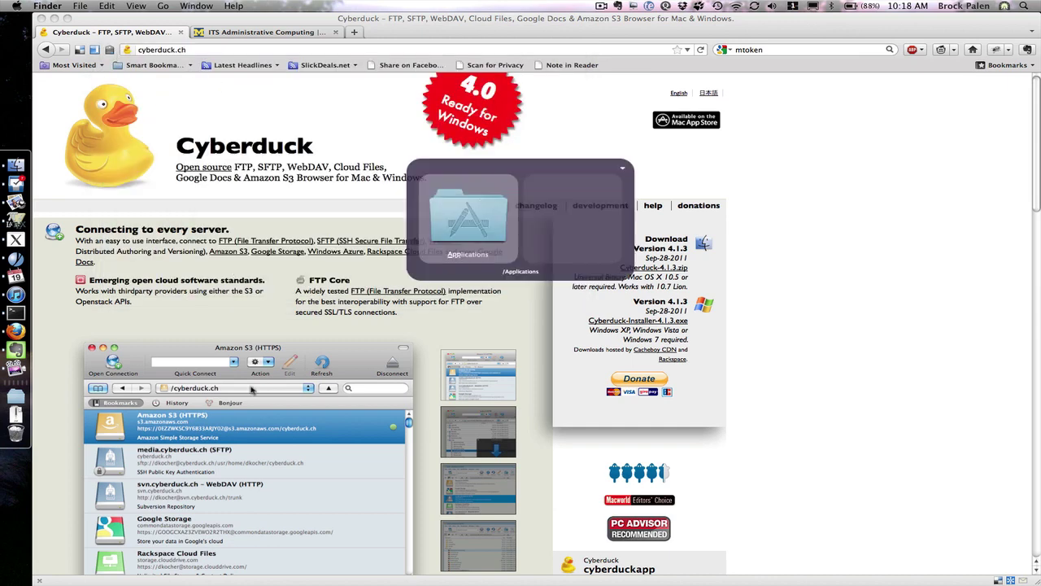
- Launch Cyberduck through the Quicksilver launcher
{"action": "key", "text": "ctrl+space"}
{"action": "type", "text": "y"}
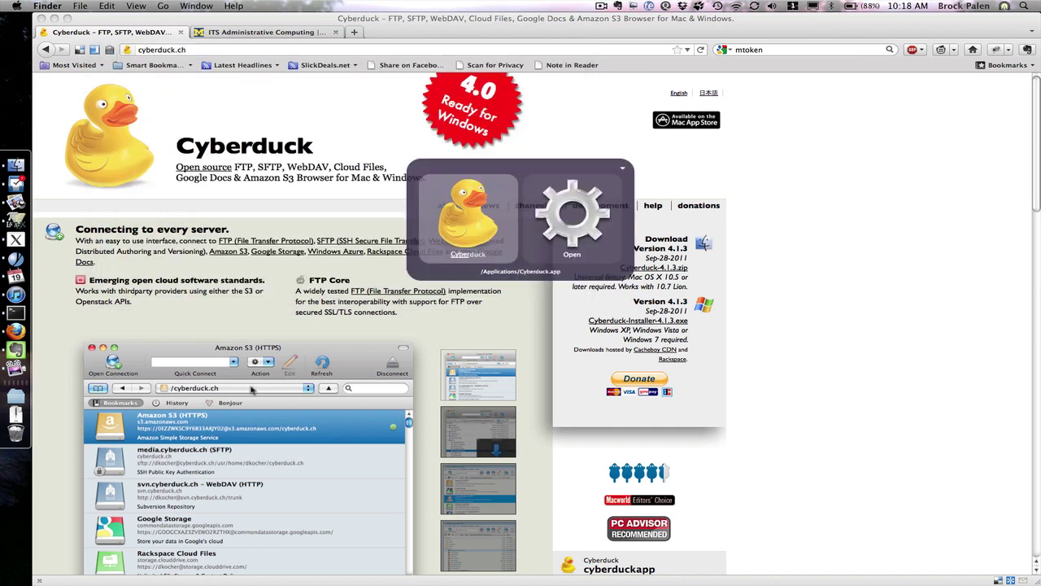
{"action": "key", "text": "Return"}
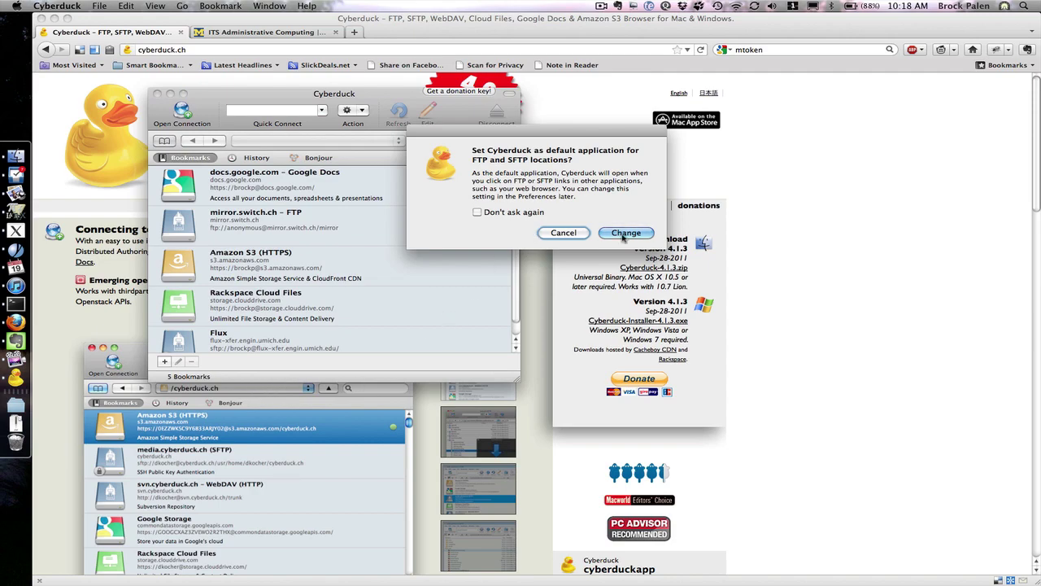
- Decline making Cyberduck the default SFTP handler and select the Flux bookmark
{"action": "left_click", "coordinate": [562, 233]}
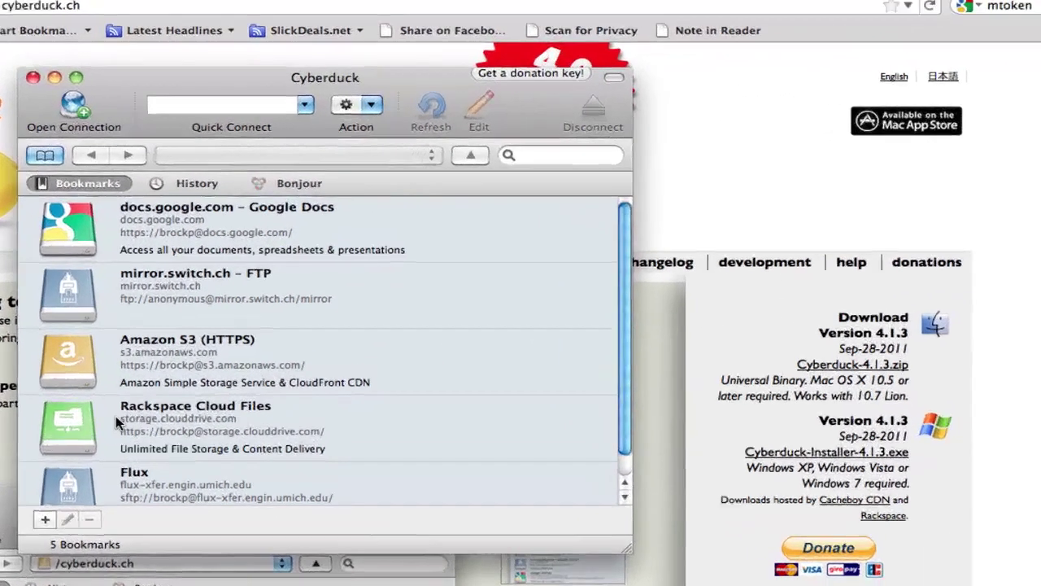
{"action": "scroll", "coordinate": [116, 415], "scroll_direction": "down", "scroll_amount": 1}
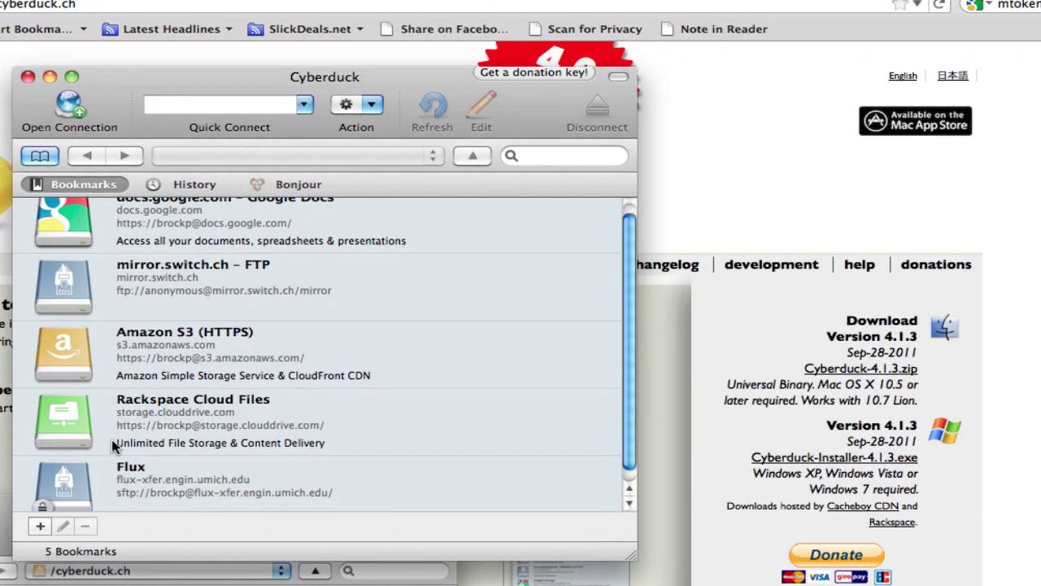
{"action": "left_click", "coordinate": [157, 477]}
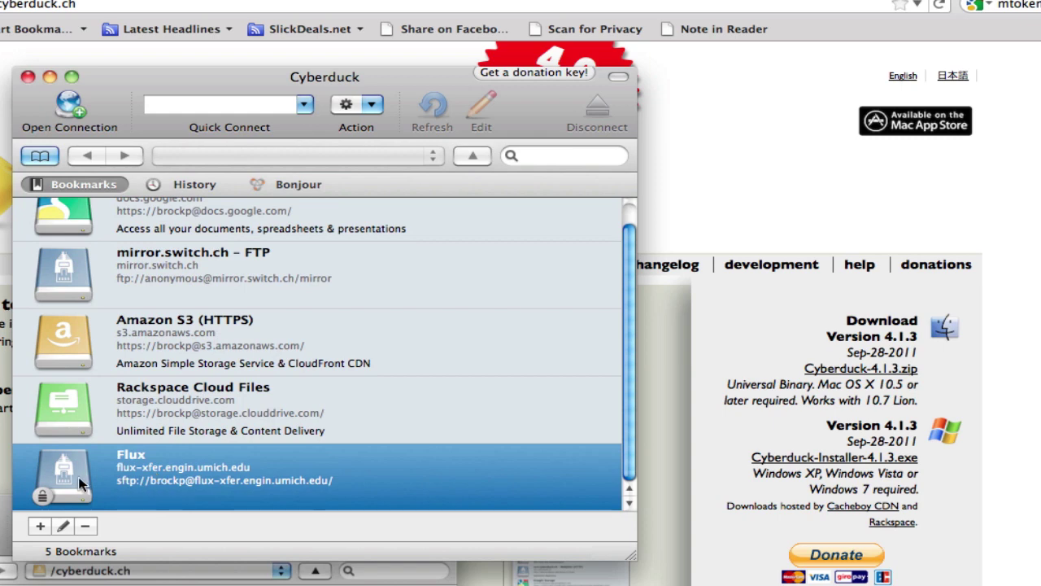
- Quick-connect over SFTP to flux-xfer.engin.umich.edu using your username
{"action": "left_click", "coordinate": [164, 108]}
{"action": "left_click", "coordinate": [305, 106]}
{"action": "left_click", "coordinate": [306, 106]}
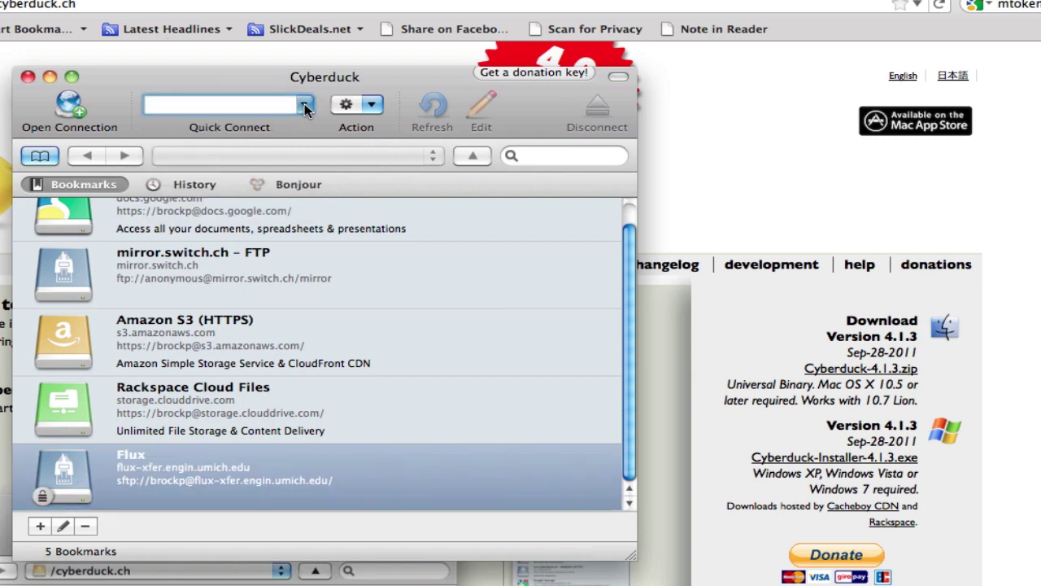
{"action": "type", "text": "sf"}
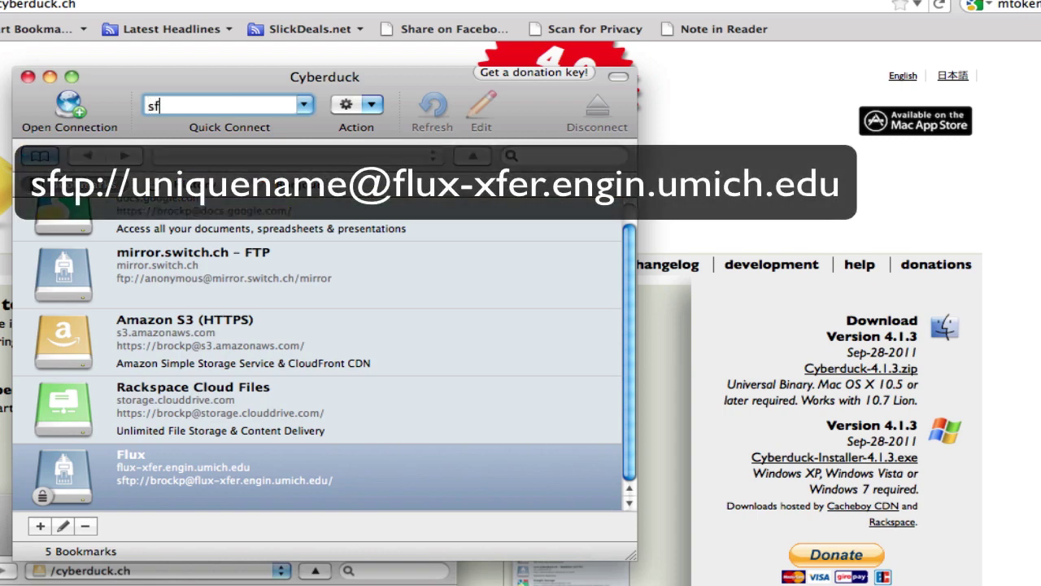
{"action": "type", "text": "tp://brockp@flux-"}
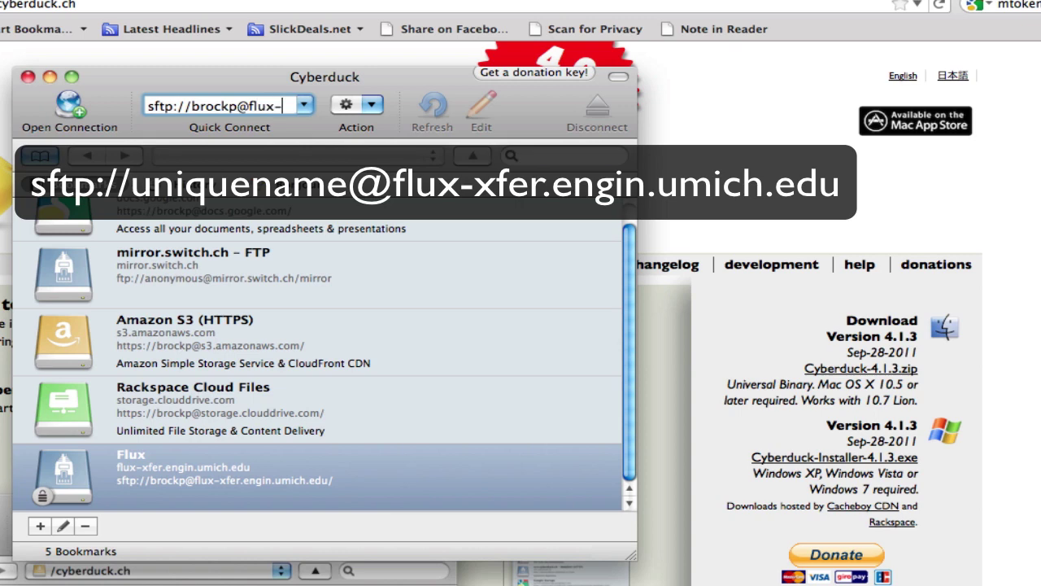
{"action": "type", "text": "xfer.engin.umi"}
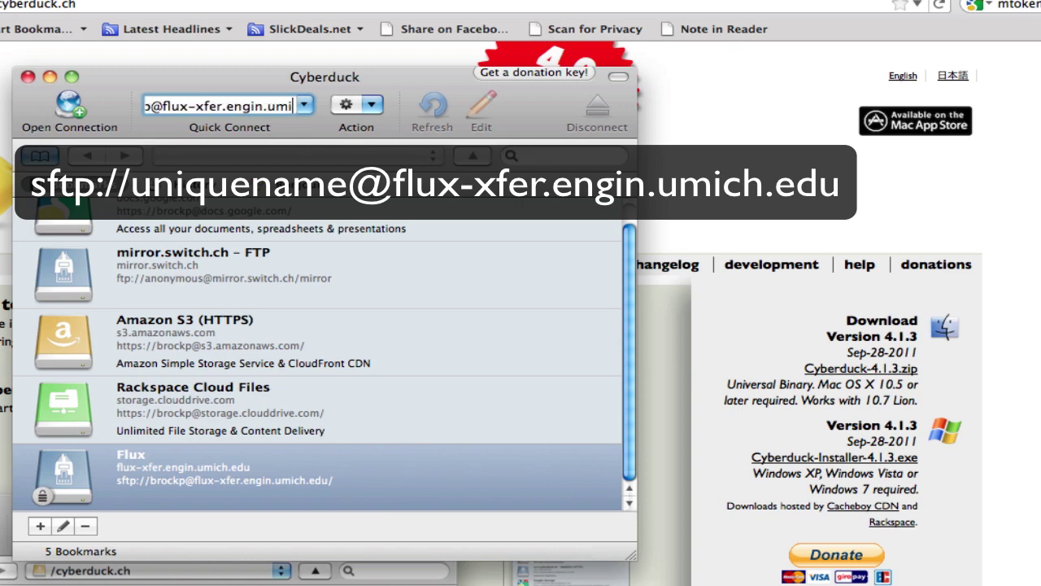
{"action": "type", "text": "ch.edu"}
{"action": "key", "text": "Return"}
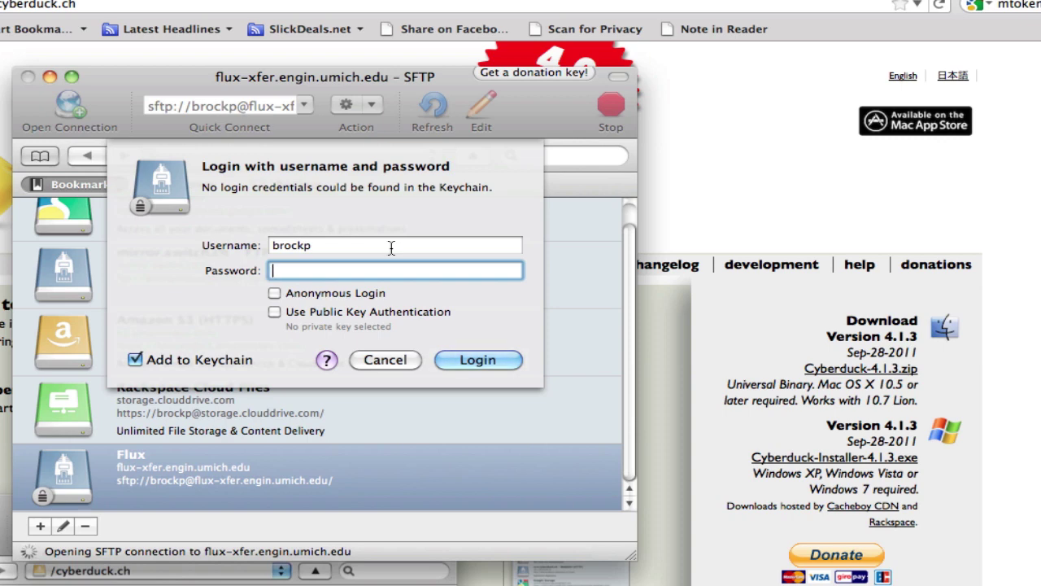
- Log in with the account password, then the MToken one-time passcode
{"action": "type", "text": "••••••••••"}
{"action": "key", "text": "Return"}
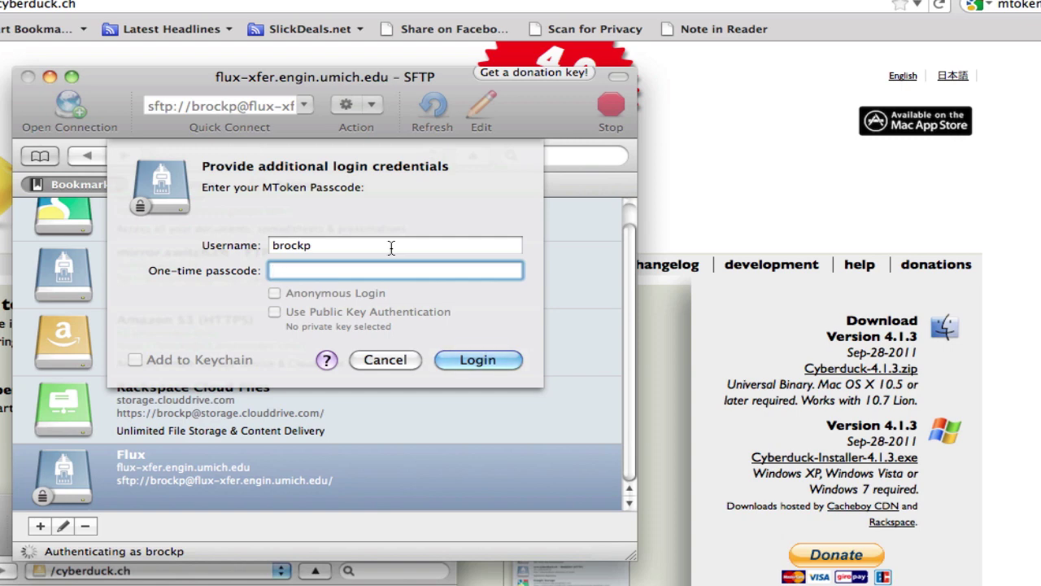
{"action": "type", "text": "123456"}
{"action": "key", "text": "Return"}
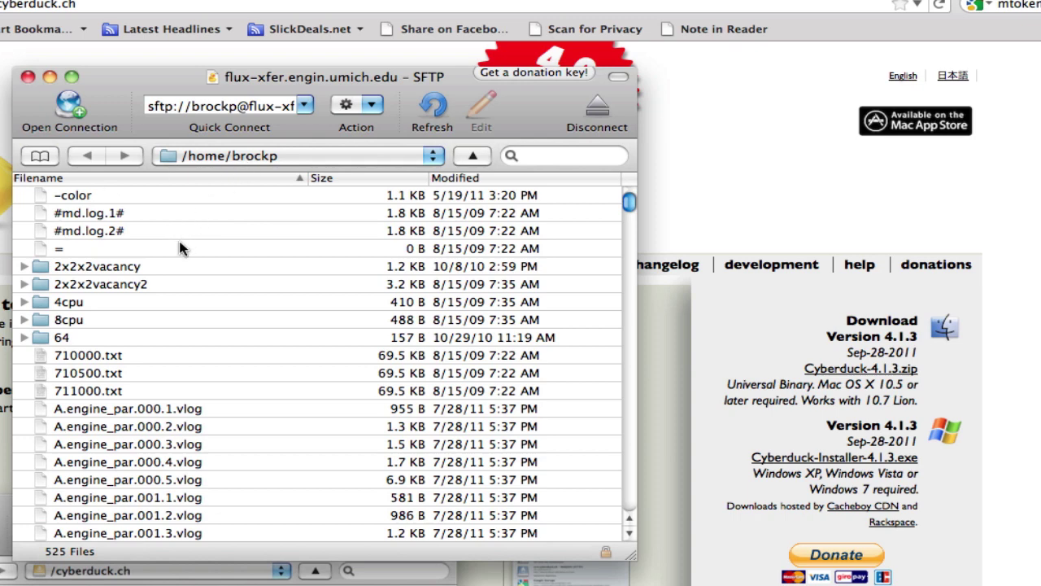
- Go to the server root / and into /nobackup, then open your own user folder
{"action": "left_click", "coordinate": [235, 156]}
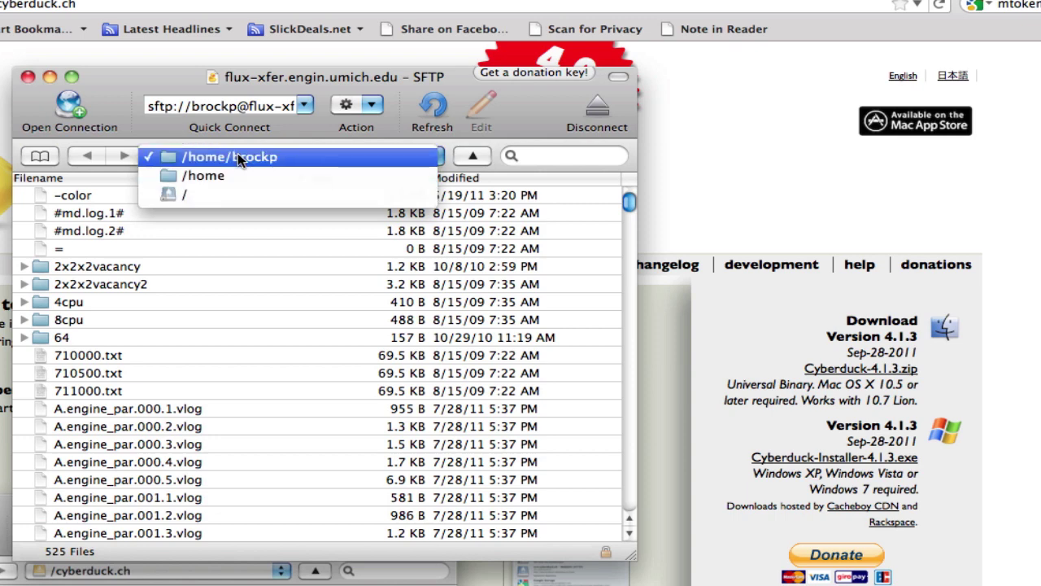
{"action": "left_click", "coordinate": [232, 195]}
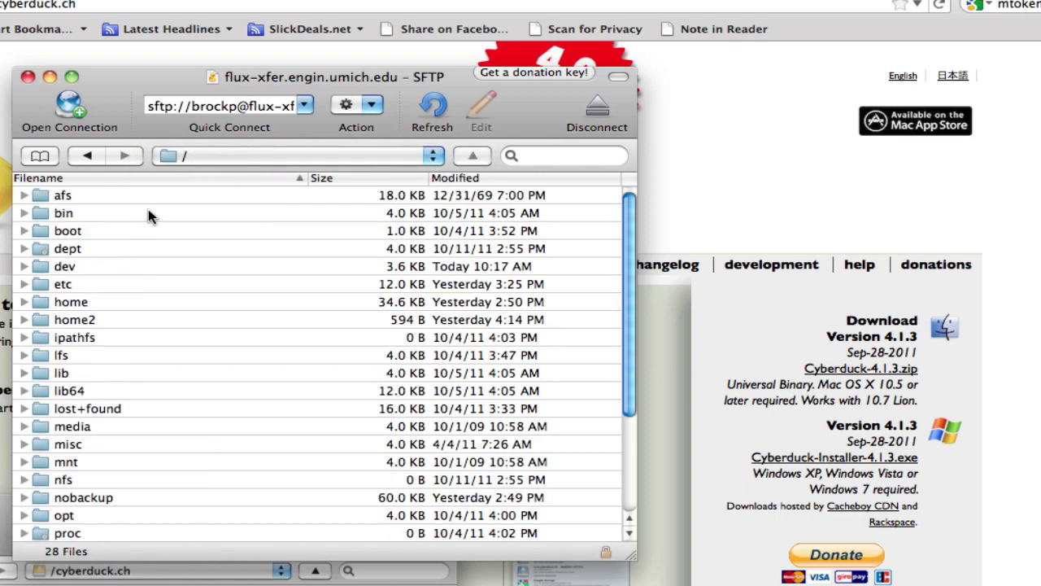
{"action": "scroll", "coordinate": [84, 242], "scroll_direction": "down", "scroll_amount": 5}
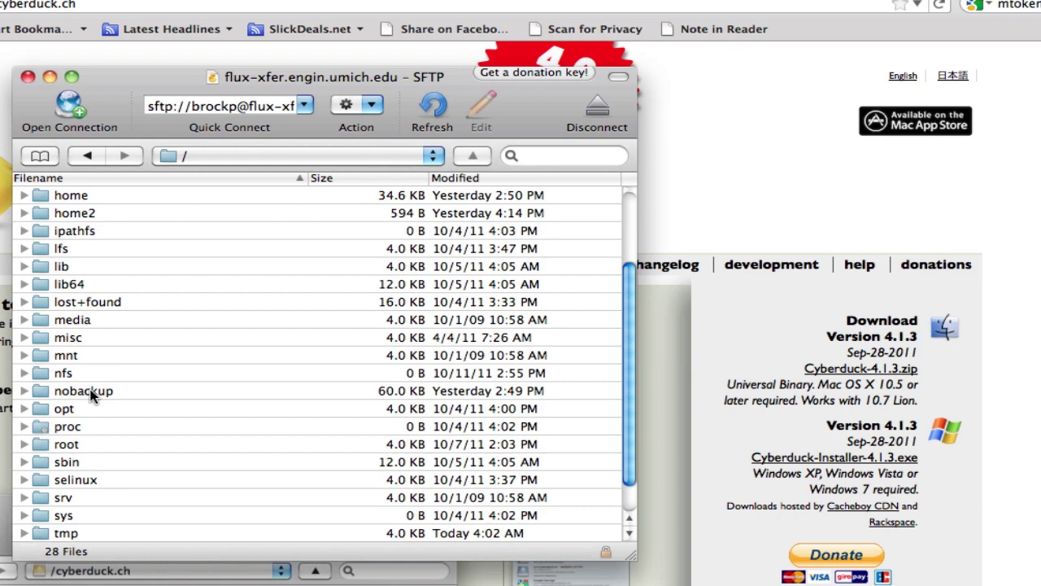
{"action": "double_click", "coordinate": [89, 391]}
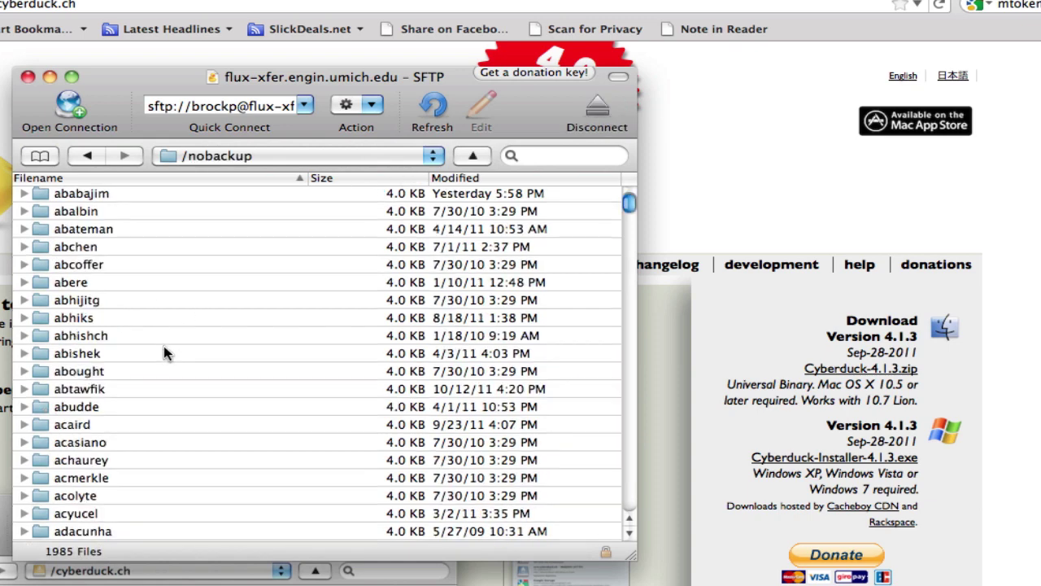
{"action": "scroll", "coordinate": [165, 353], "scroll_direction": "down", "scroll_amount": 10}
{"action": "scroll", "coordinate": [165, 353], "scroll_direction": "down", "scroll_amount": 15}
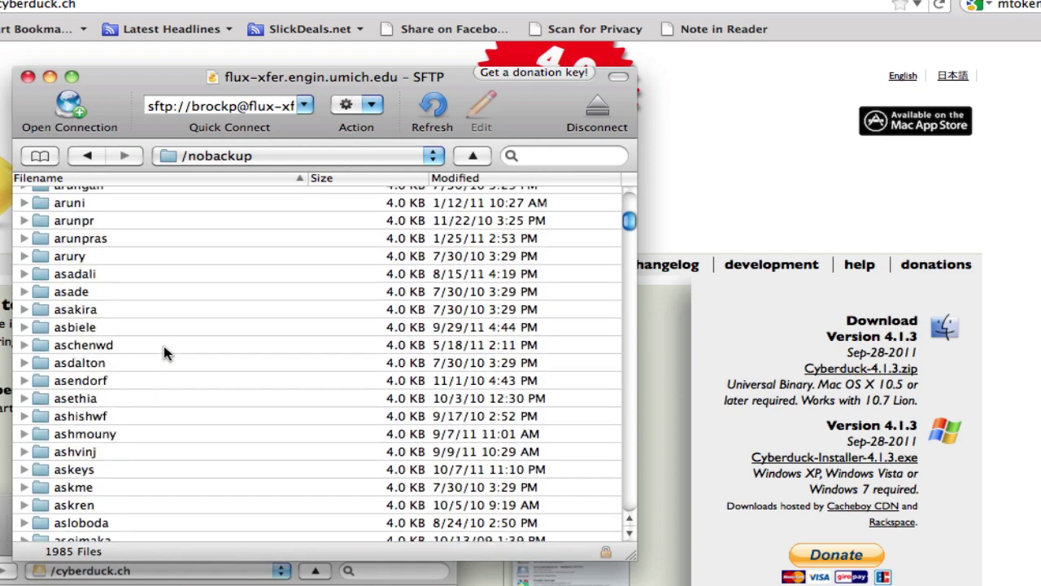
{"action": "scroll", "coordinate": [163, 348], "scroll_direction": "down", "scroll_amount": 15}
{"action": "scroll", "coordinate": [163, 350], "scroll_direction": "down", "scroll_amount": 15}
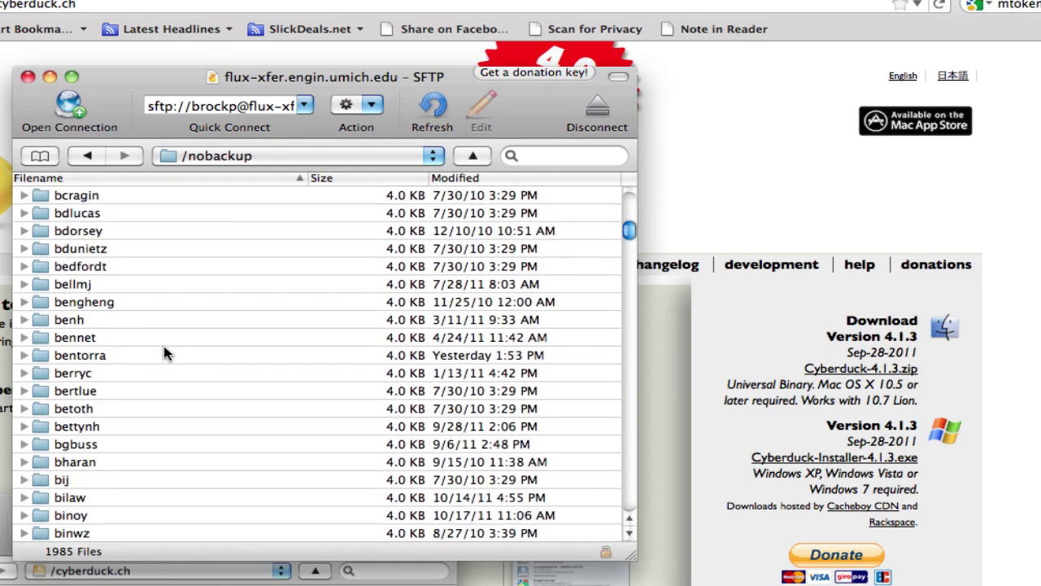
{"action": "scroll", "coordinate": [163, 353], "scroll_direction": "down", "scroll_amount": 15}
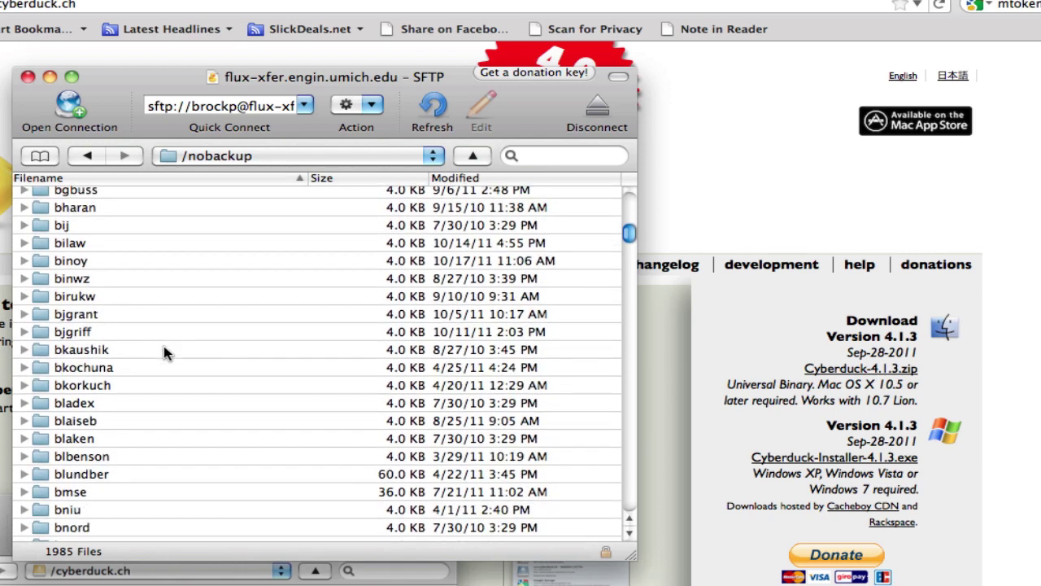
{"action": "scroll", "coordinate": [164, 345], "scroll_direction": "down", "scroll_amount": 5}
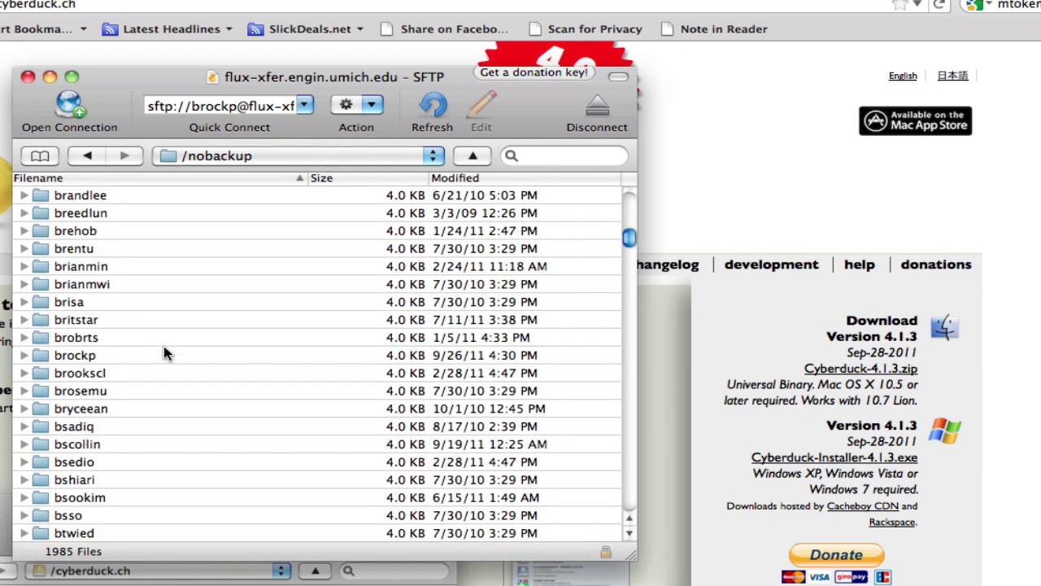
{"action": "left_click", "coordinate": [89, 353]}
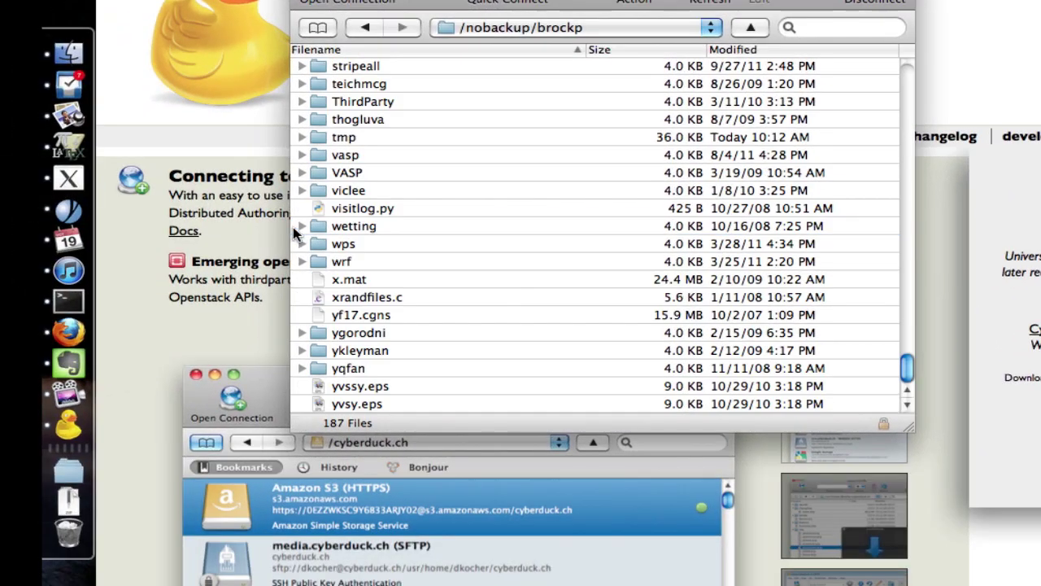
- Download xrandfiles.c to the Desktop, authorising with an MToken passcode, then close Transfers
{"action": "right_click", "coordinate": [370, 304]}
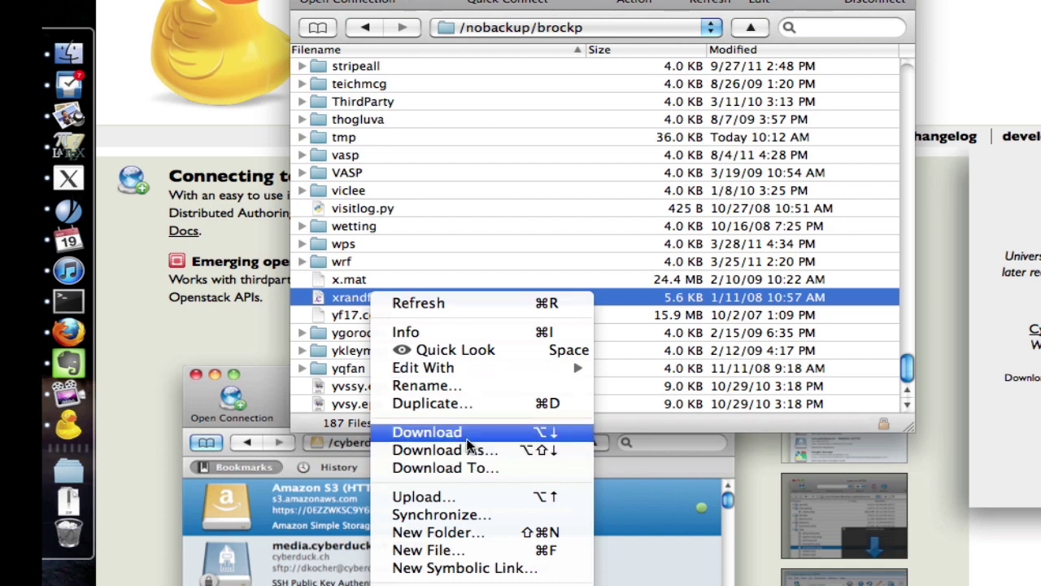
{"action": "left_click", "coordinate": [335, 301]}
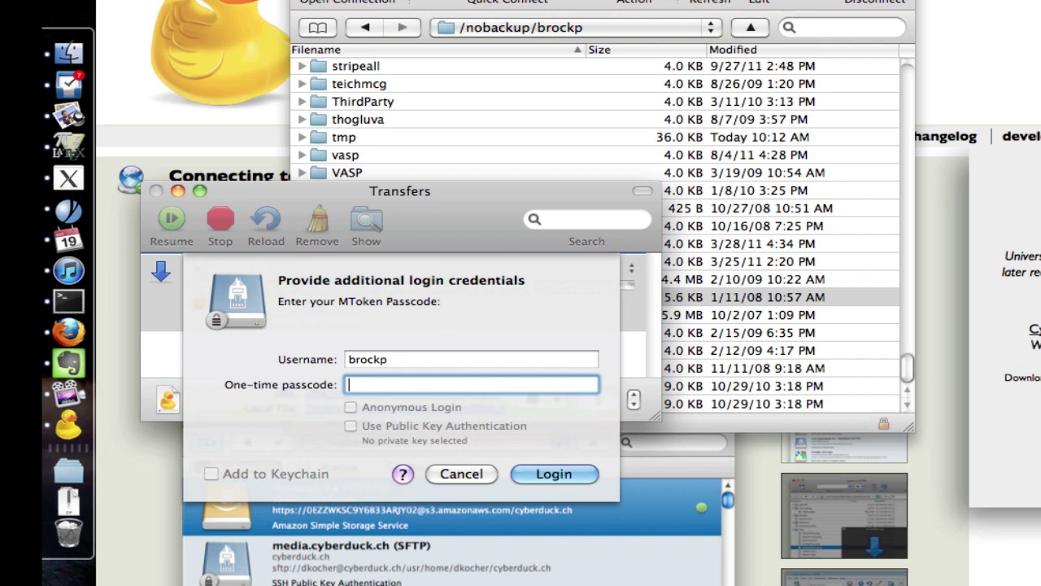
{"action": "type", "text": "••••••"}
{"action": "key", "text": "Return"}
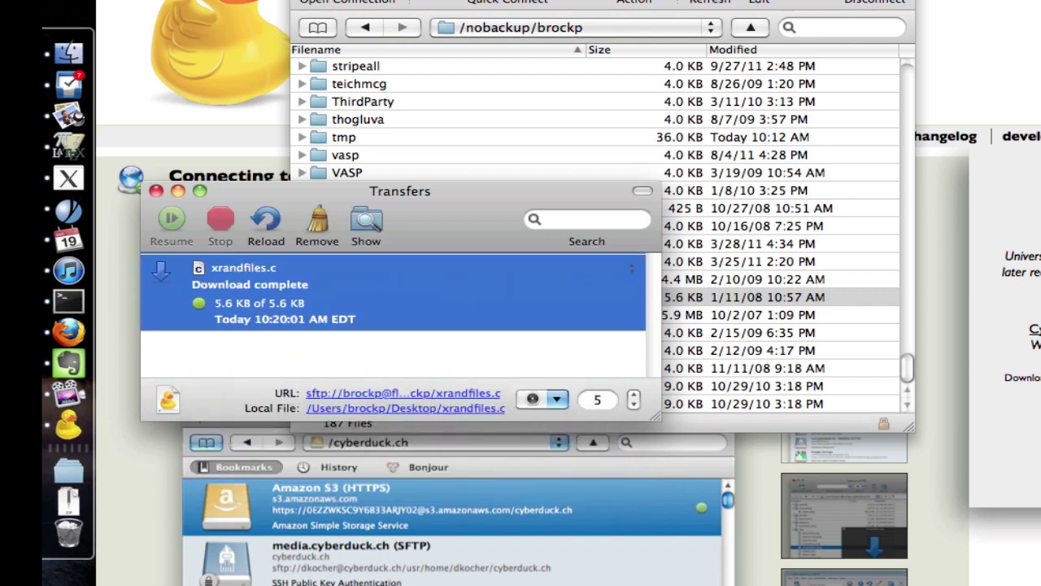
{"action": "left_click", "coordinate": [155, 191]}
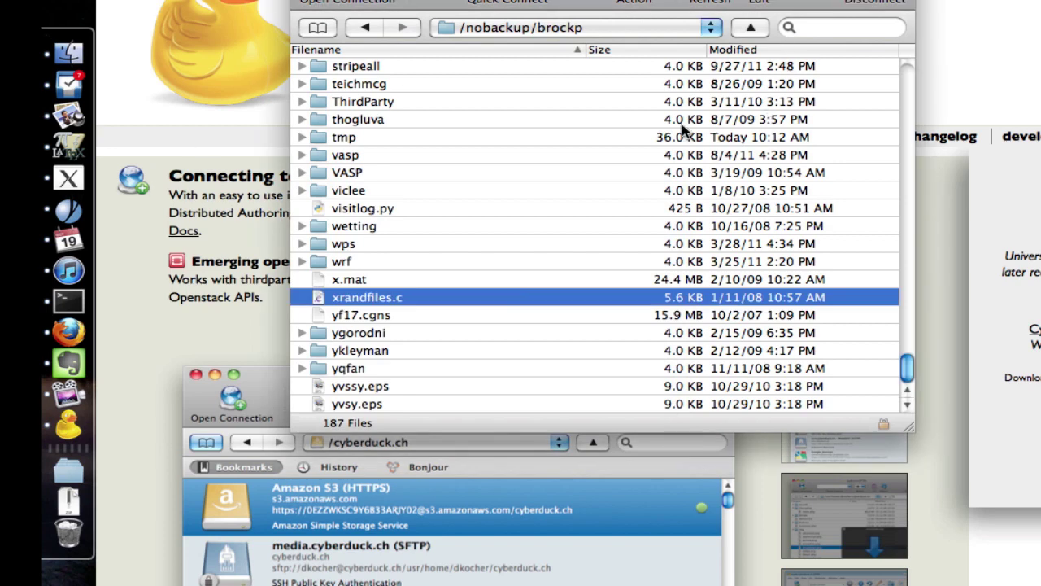